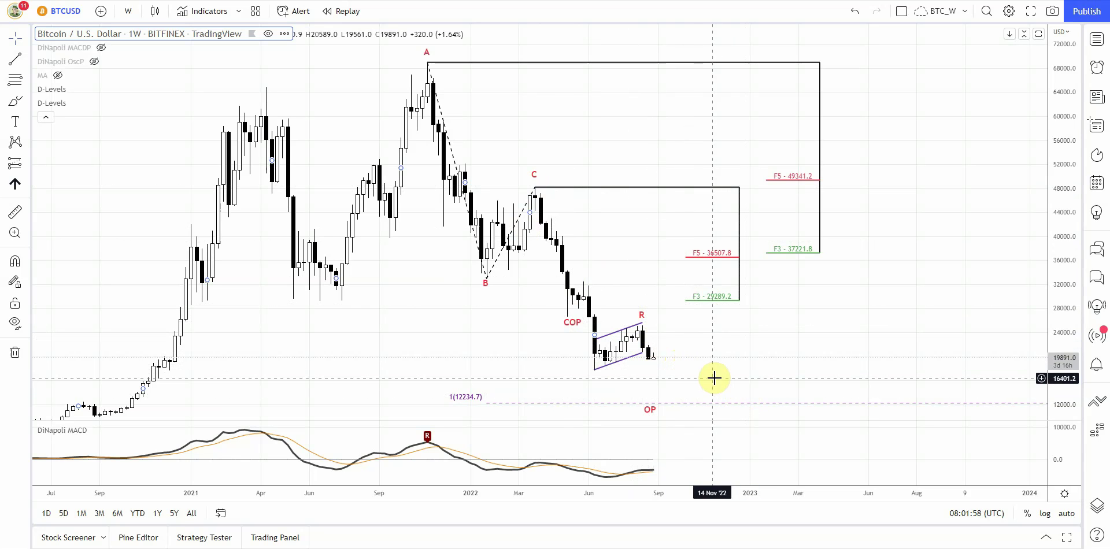
- Snapshot the weekly chart, switch to the daily Bitcoin layout, and check the channel lines
{"action": "key", "text": "ctrl+alt+s"}
{"action": "key", "text": "ctrl+Tab"}
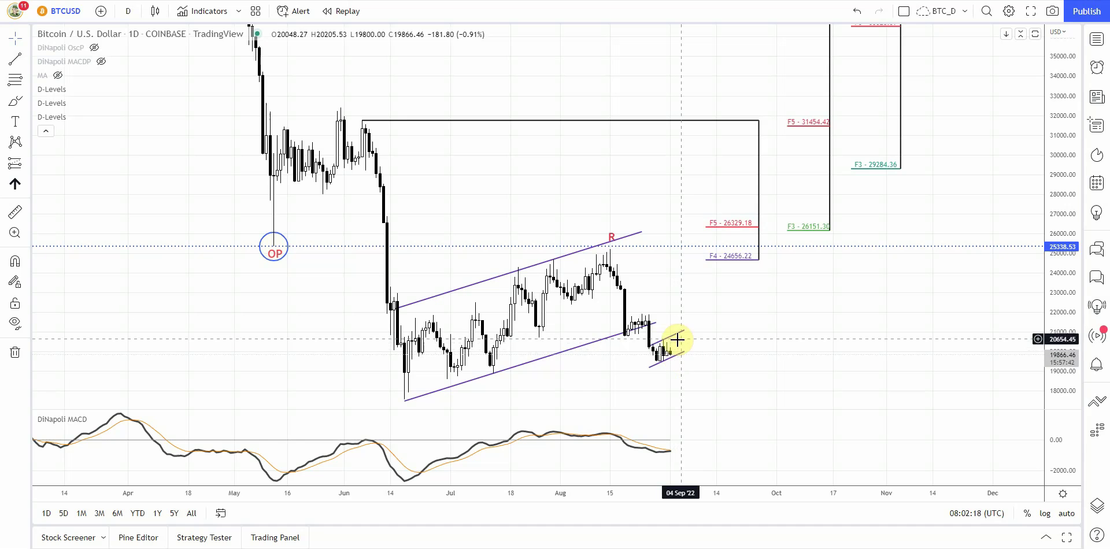
{"action": "left_click", "coordinate": [686, 312]}
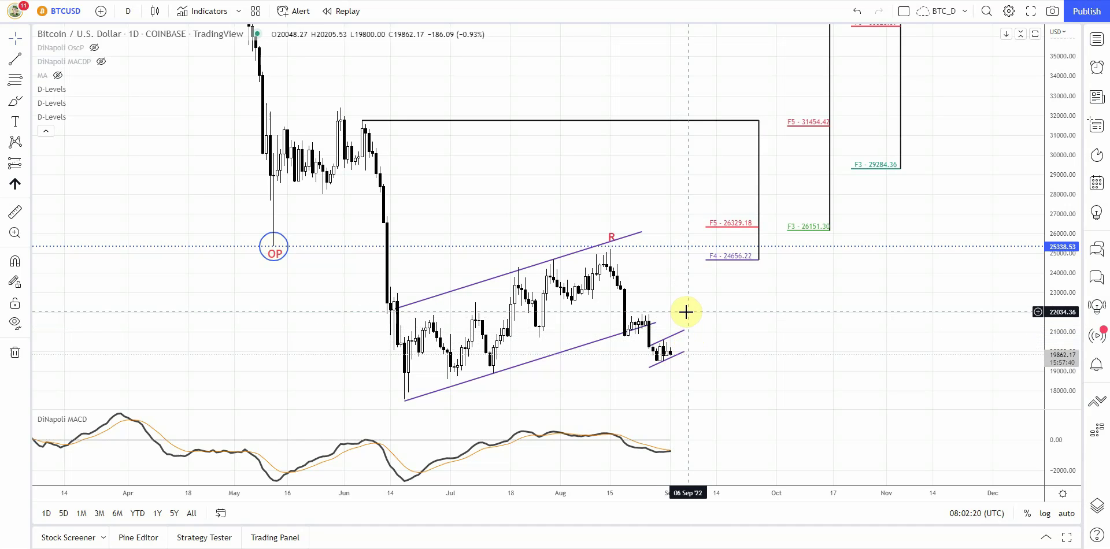
{"action": "left_click", "coordinate": [682, 352]}
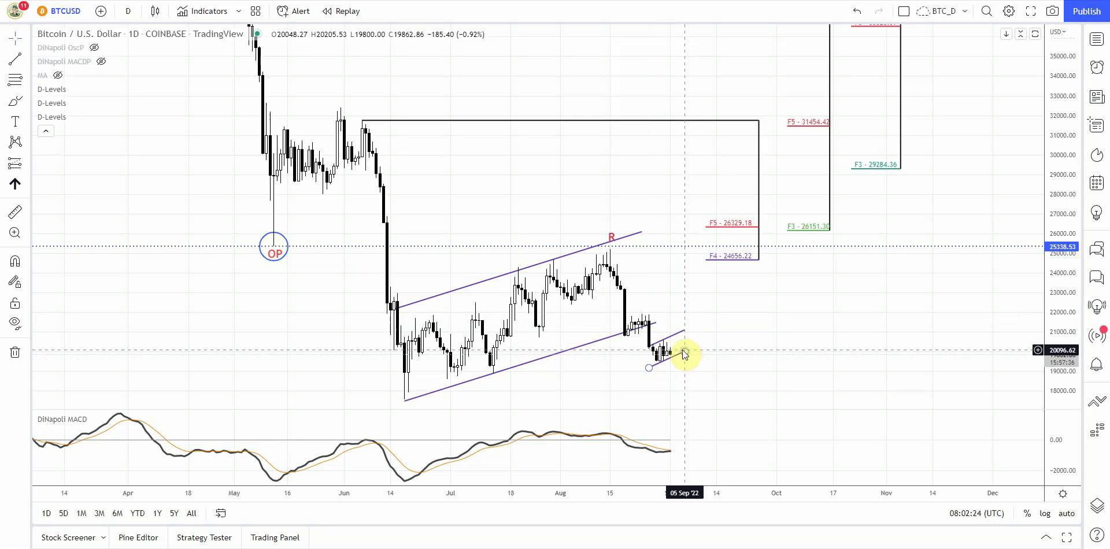
{"action": "left_click", "coordinate": [737, 349]}
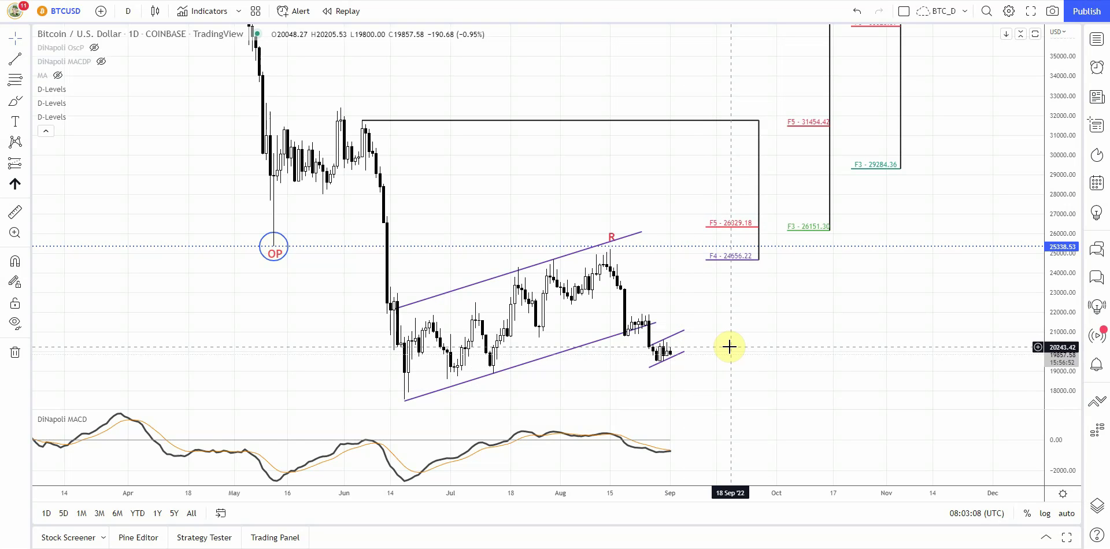
- Snapshot the daily chart, switch to the 4-hour layout, widen the bars and inspect the ABC pattern
{"action": "key", "text": "Print"}
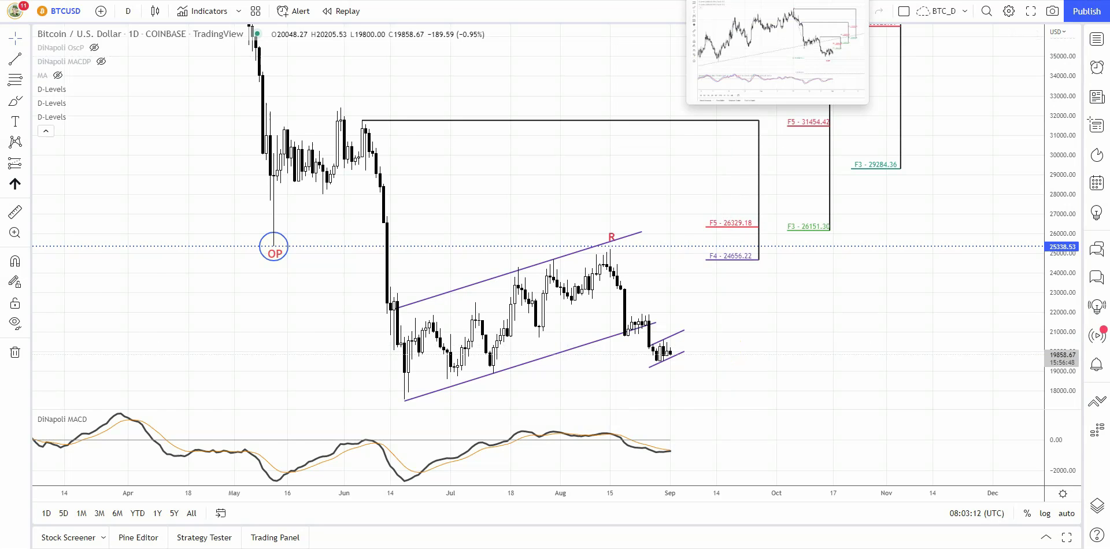
{"action": "key", "text": "ctrl+Tab"}
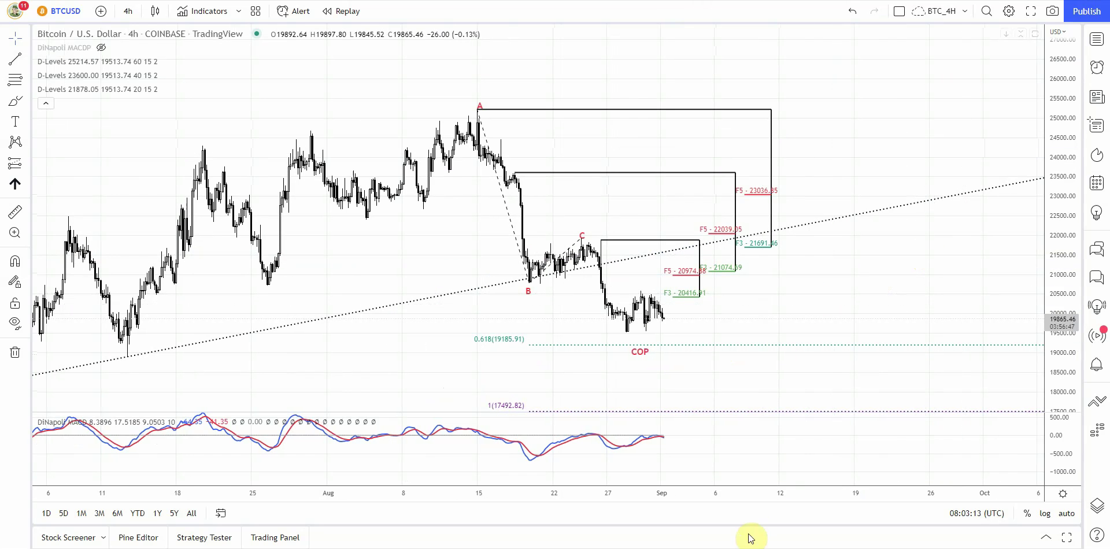
{"action": "left_click_drag", "start_coordinate": [736, 496], "coordinate": [723, 497]}
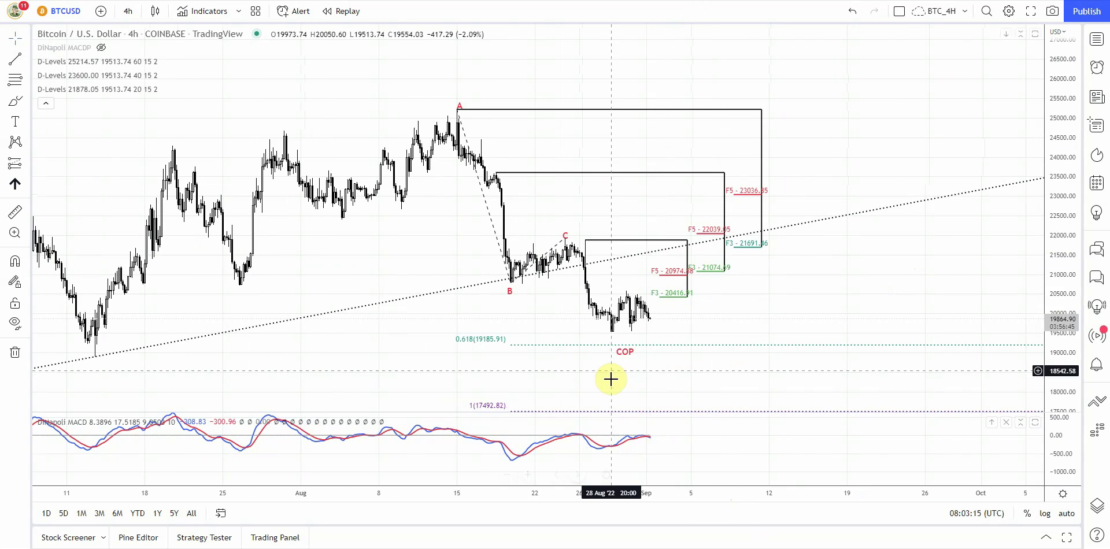
{"action": "left_click", "coordinate": [488, 349]}
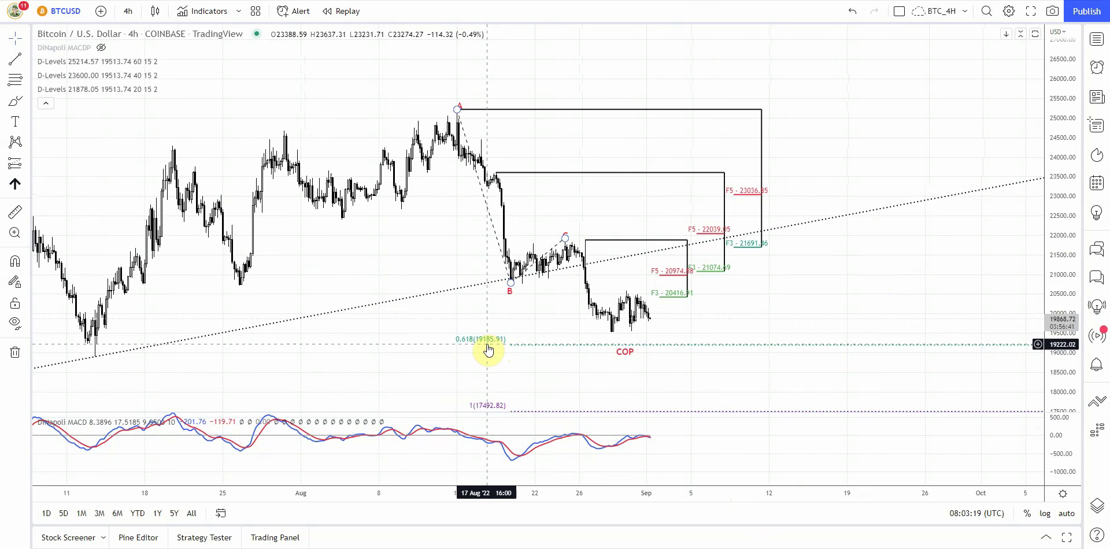
{"action": "left_click", "coordinate": [514, 197]}
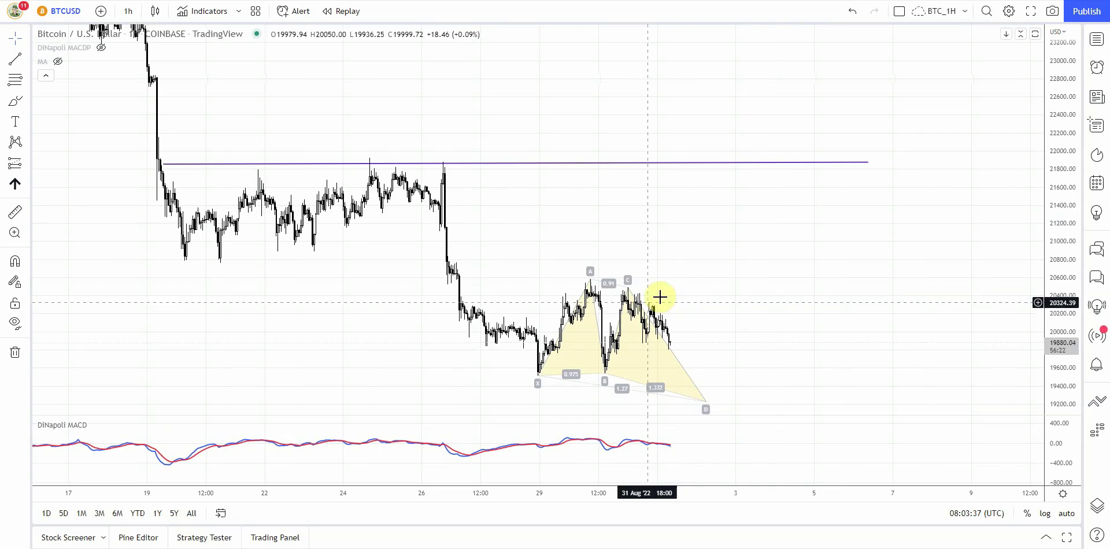
{"action": "left_click", "coordinate": [707, 403]}
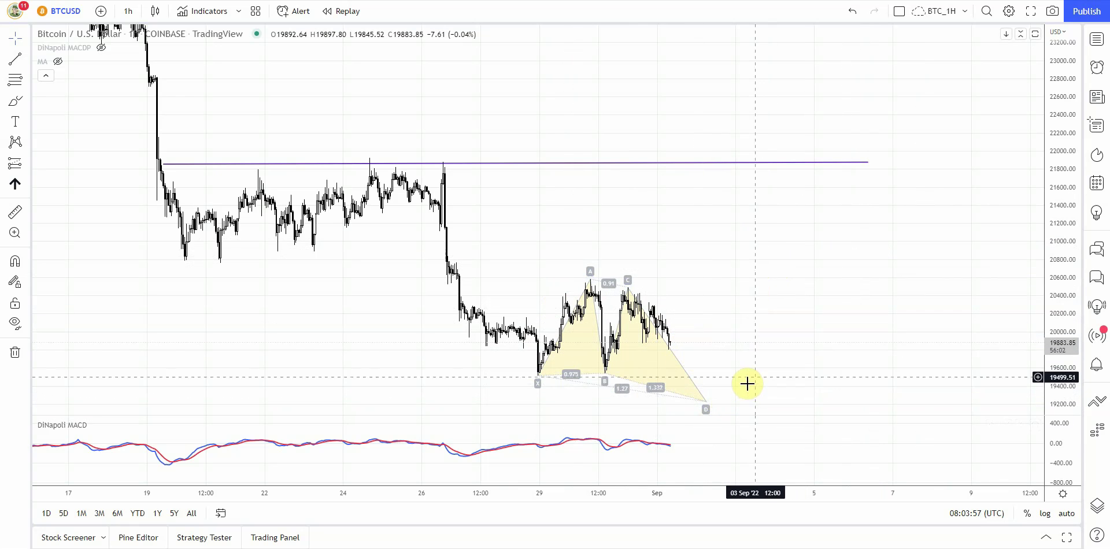
{"action": "left_click_drag", "start_coordinate": [1066, 225], "coordinate": [1067, 231]}
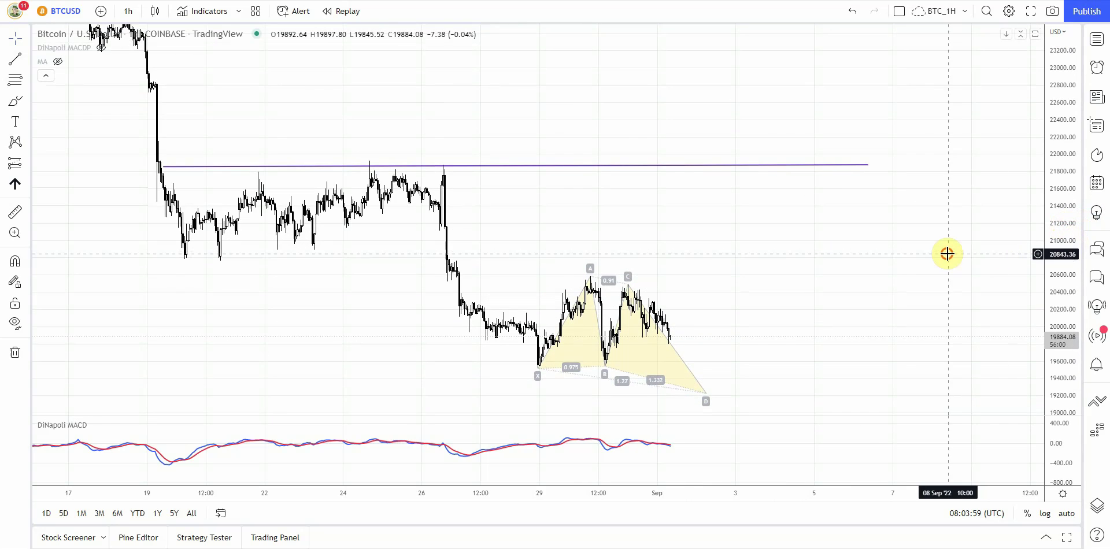
{"action": "left_click_drag", "start_coordinate": [946, 253], "coordinate": [906, 251]}
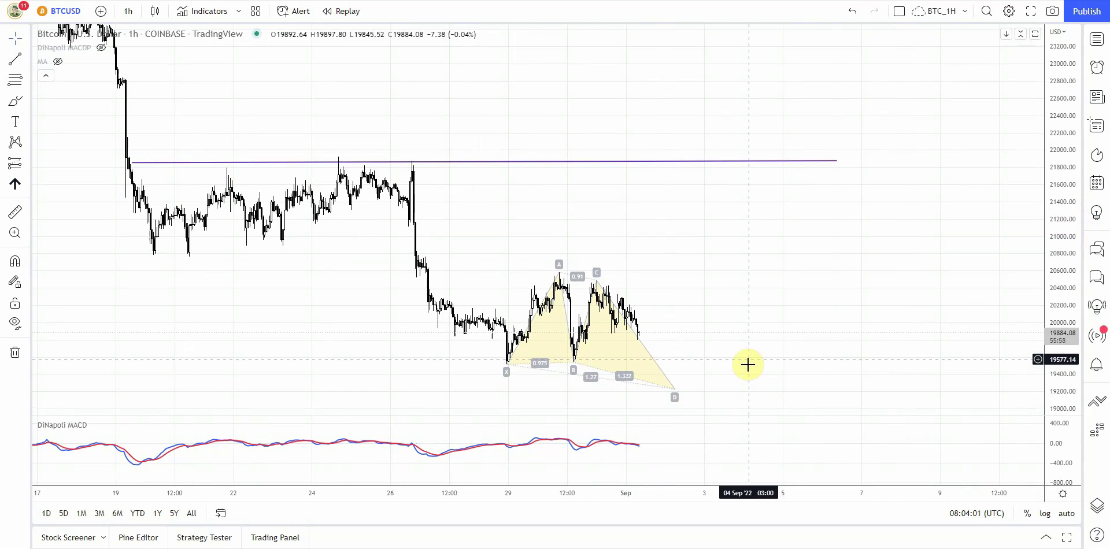
{"action": "left_click_drag", "start_coordinate": [761, 342], "coordinate": [736, 344]}
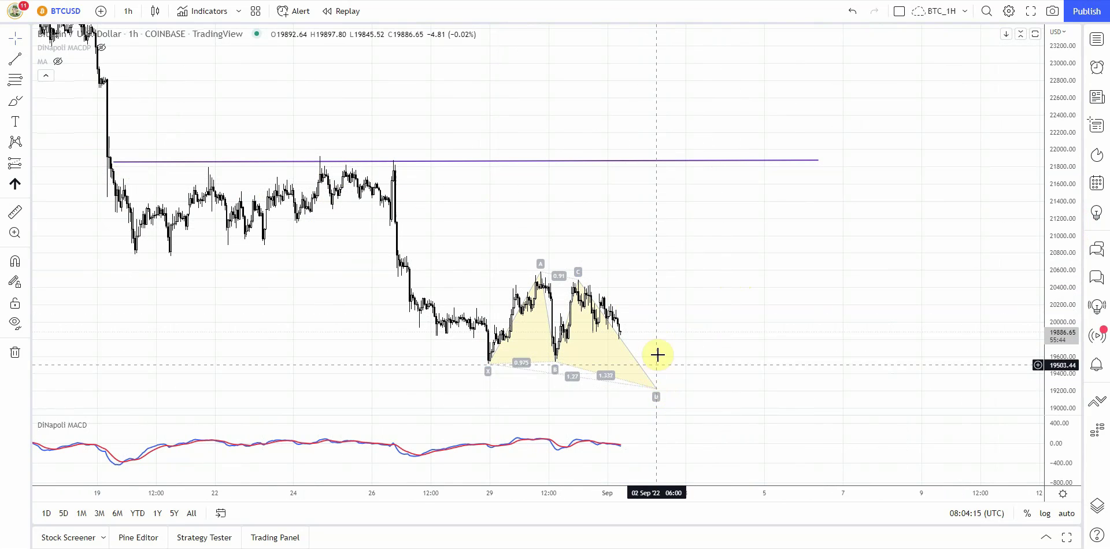
{"action": "left_click", "coordinate": [716, 156]}
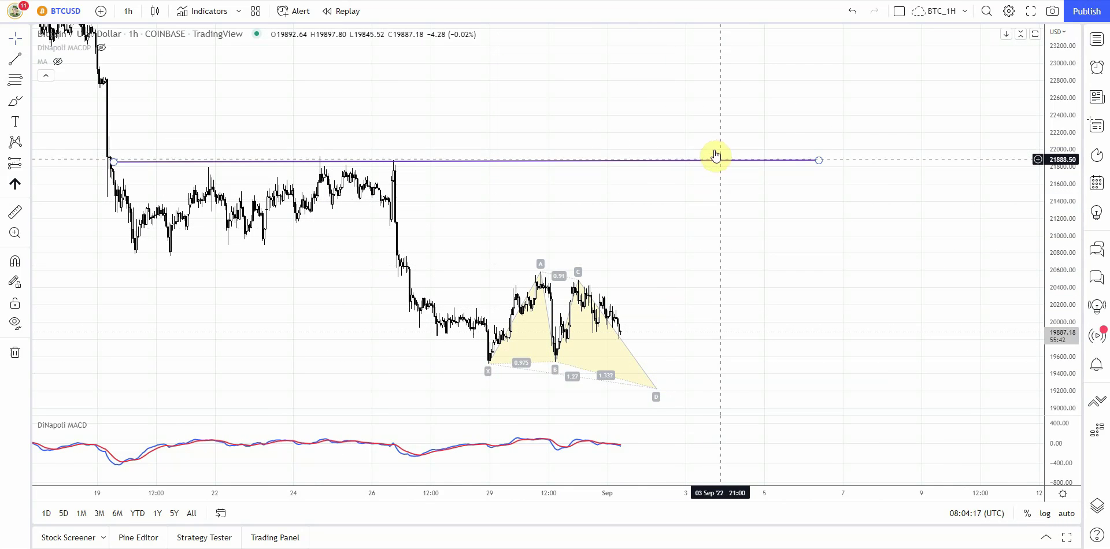
{"action": "left_click", "coordinate": [723, 141]}
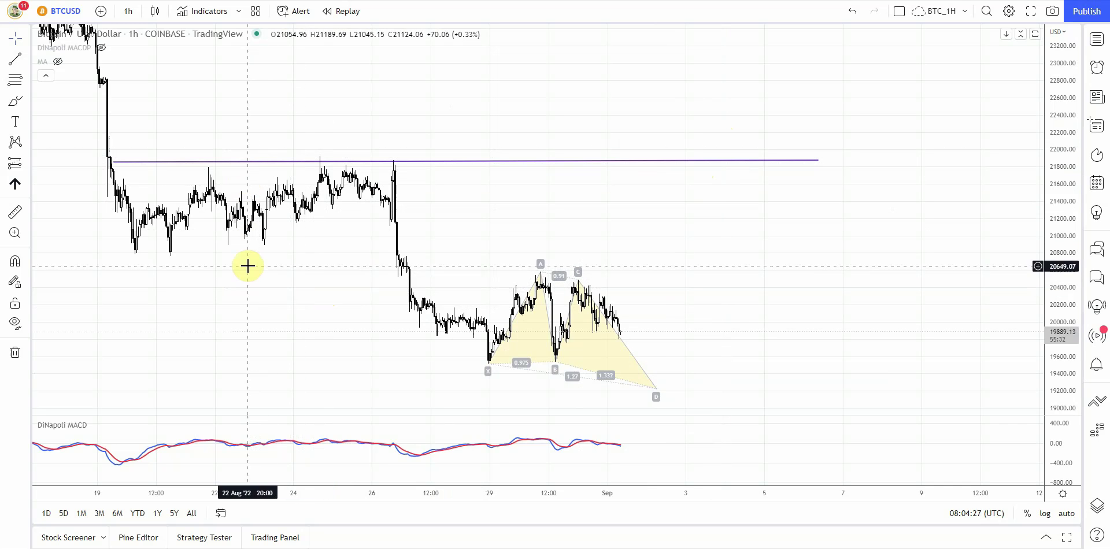
- Draw a Fib retracement from the 20 Aug low to the 24 Aug high
{"action": "left_click", "coordinate": [19, 83]}
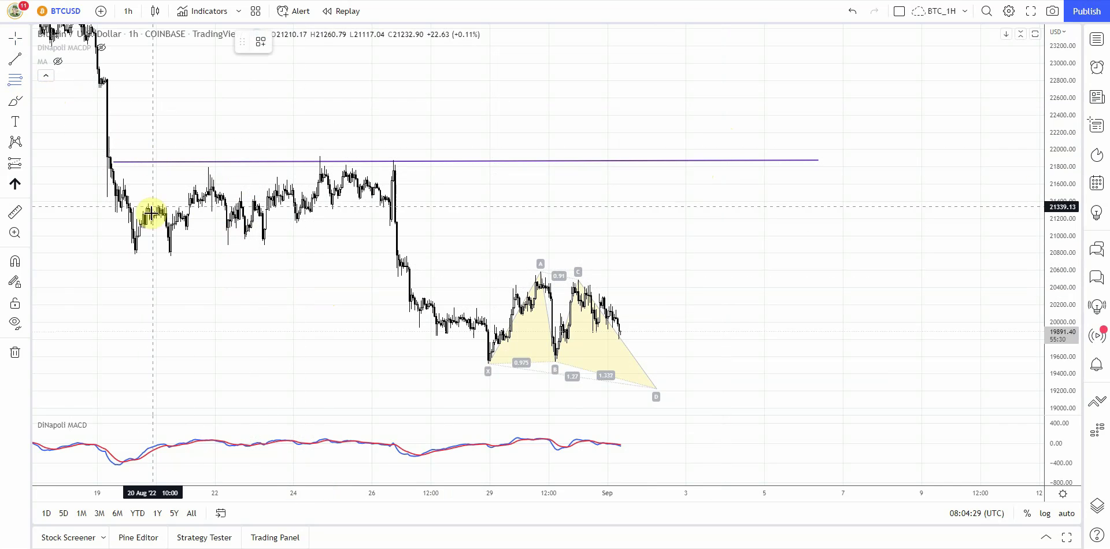
{"action": "left_click", "coordinate": [135, 254]}
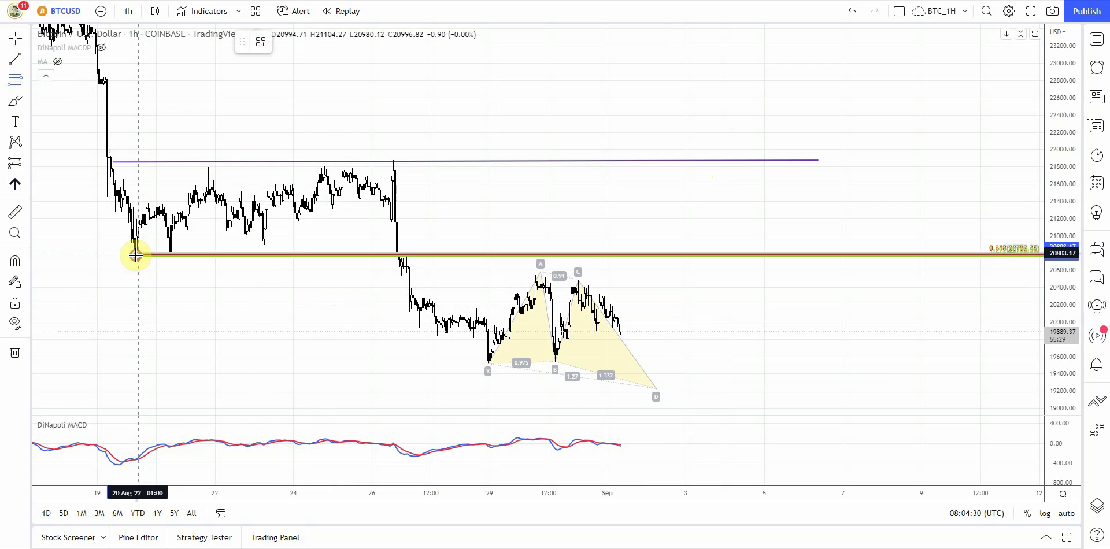
{"action": "left_click", "coordinate": [321, 157]}
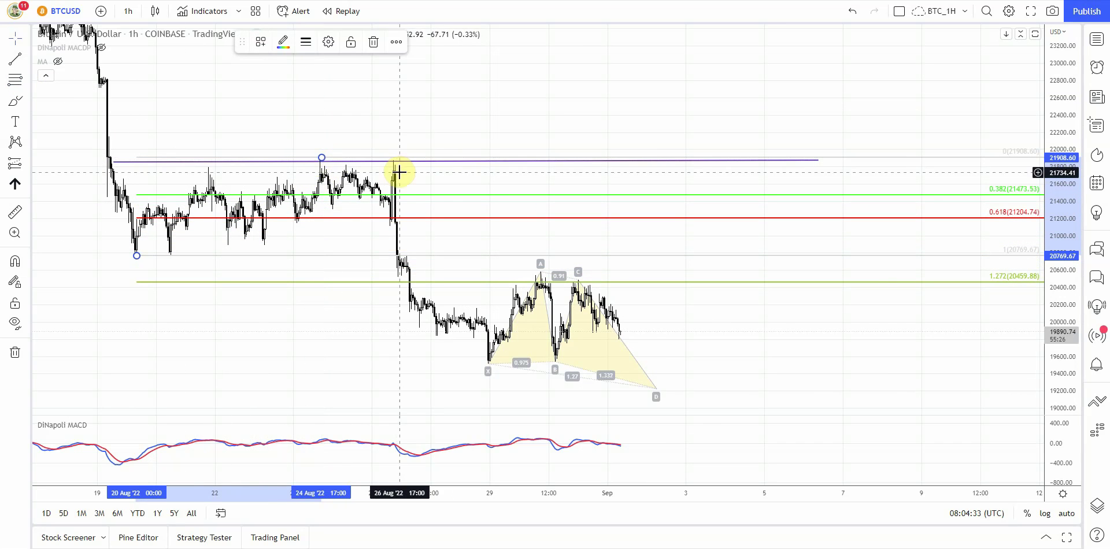
- In the Fib settings, show the 1.618 level and hide the 1.272, 1, 0.618 and 0.382 levels
{"action": "right_click", "coordinate": [322, 161]}
{"action": "left_click", "coordinate": [362, 341]}
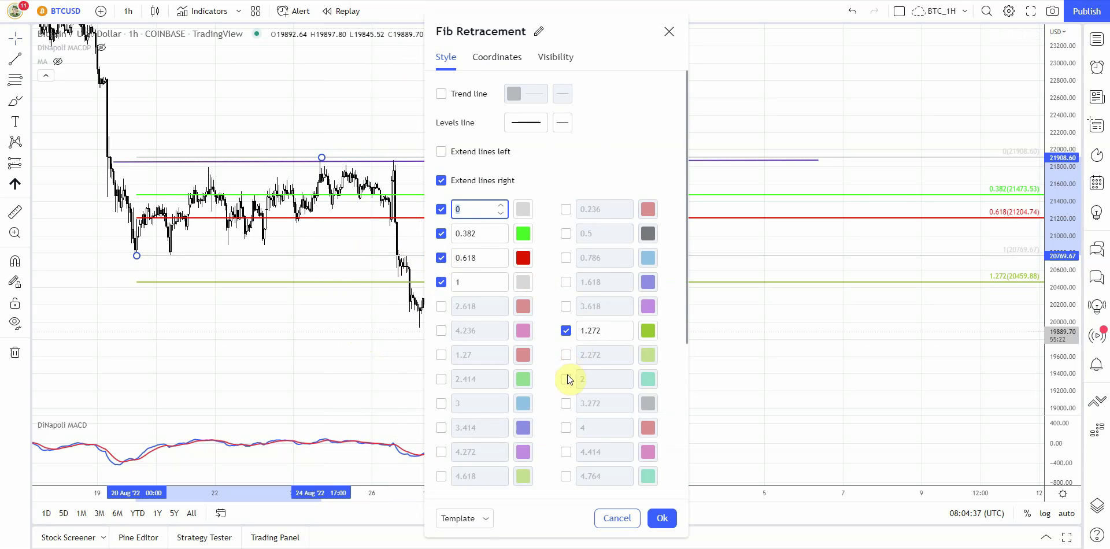
{"action": "left_click", "coordinate": [565, 282]}
{"action": "left_click", "coordinate": [566, 330]}
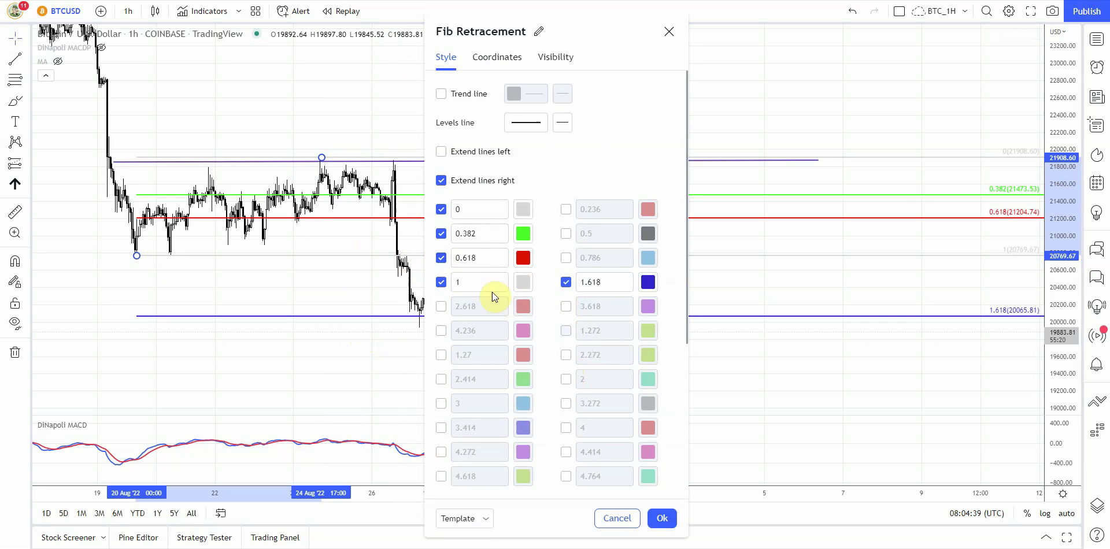
{"action": "left_click", "coordinate": [442, 283]}
{"action": "left_click", "coordinate": [441, 258]}
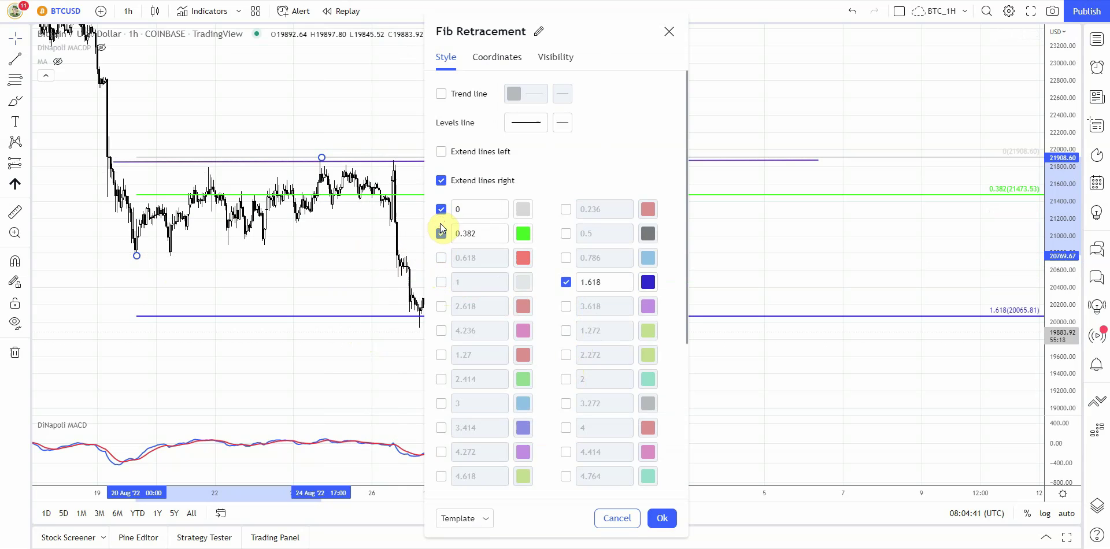
{"action": "left_click", "coordinate": [441, 231]}
{"action": "left_click", "coordinate": [662, 520]}
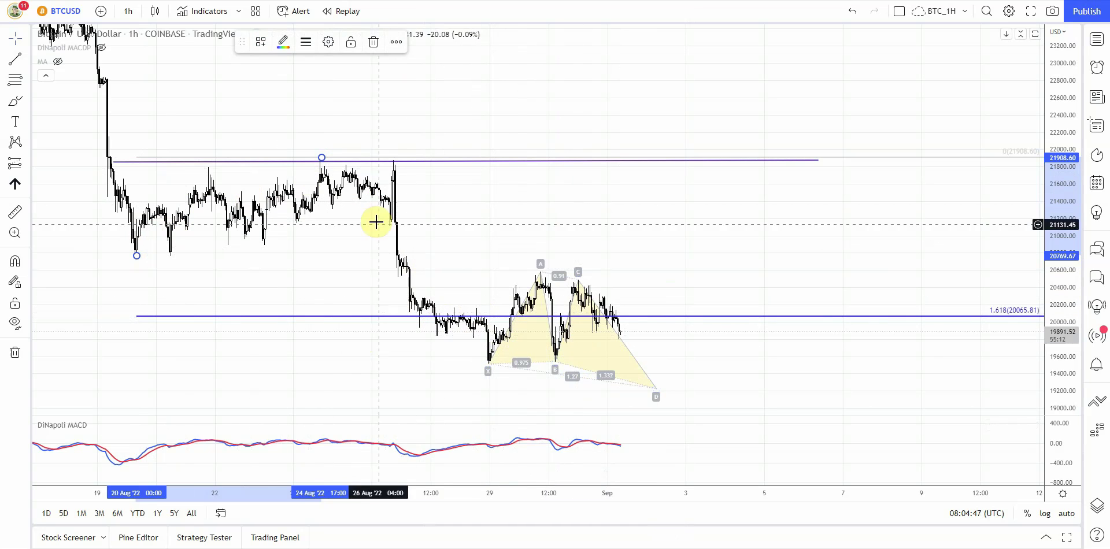
- Remove the Fib retracement from the chart using its context menu
{"action": "right_click", "coordinate": [138, 258]}
{"action": "mouse_move", "coordinate": [157, 271]}
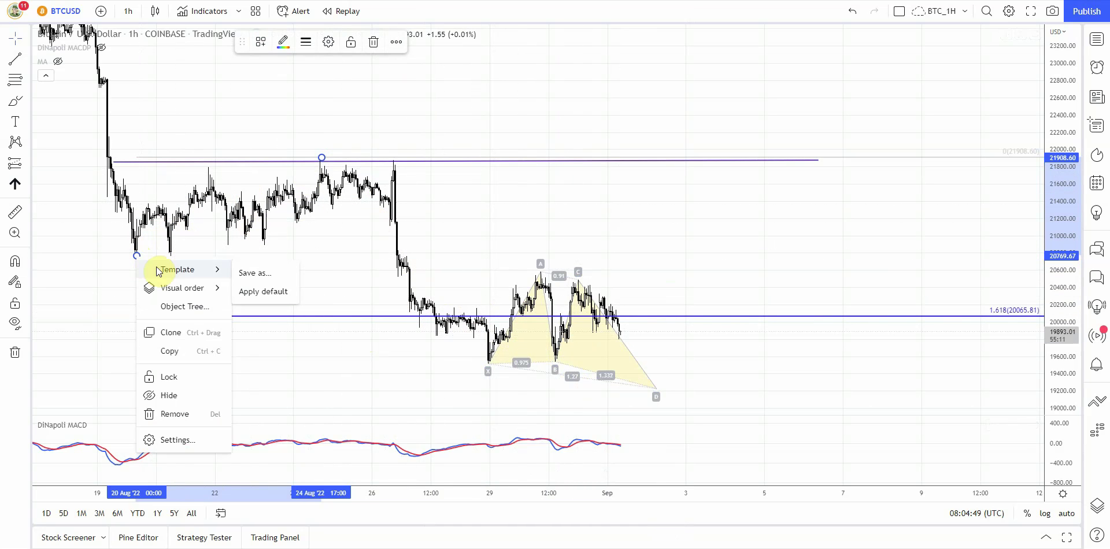
{"action": "left_click", "coordinate": [192, 415]}
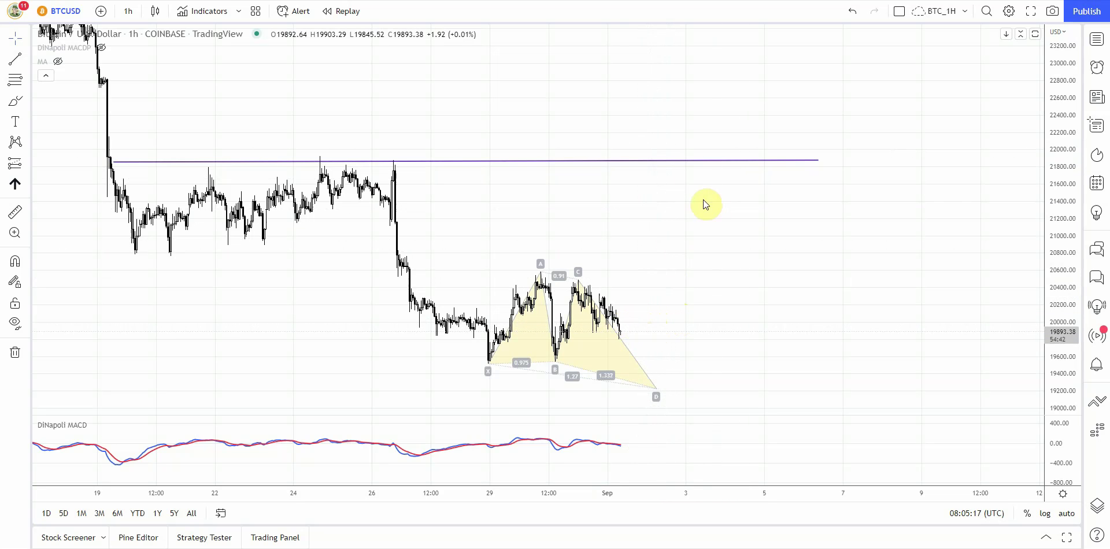
{"action": "key", "text": "ctrl+Tab"}
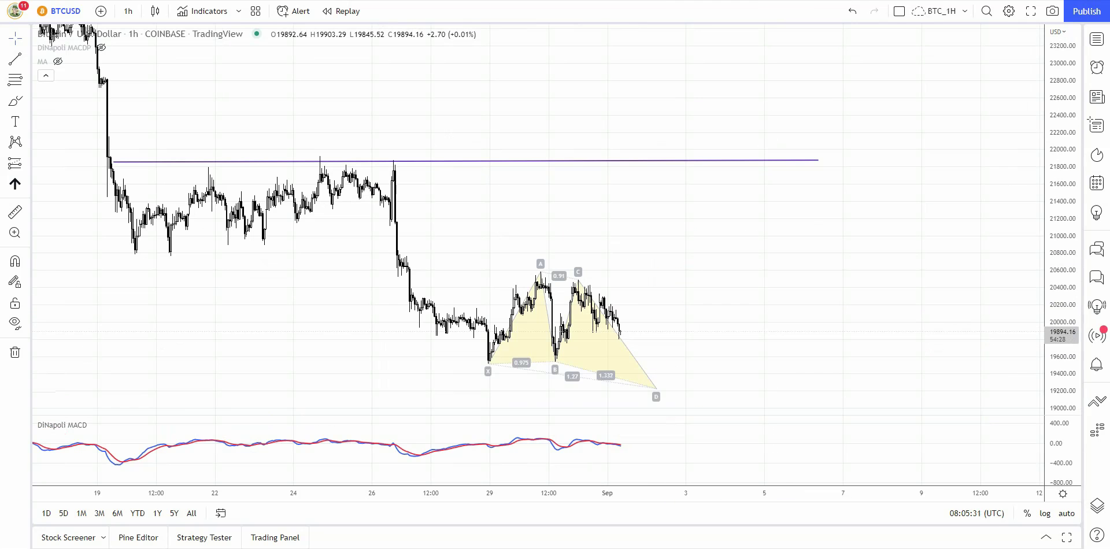
{"action": "left_click", "coordinate": [657, 390]}
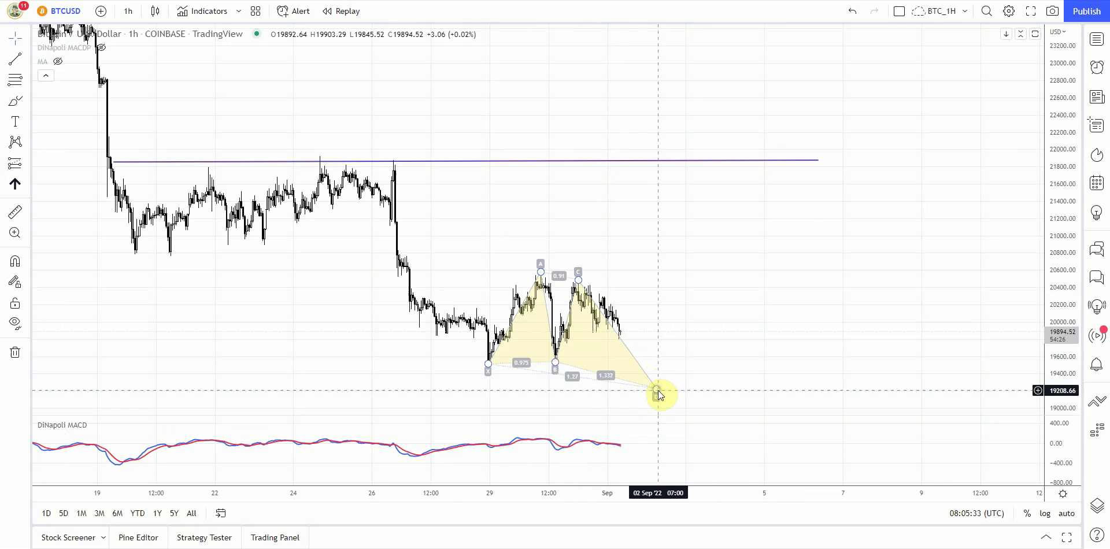